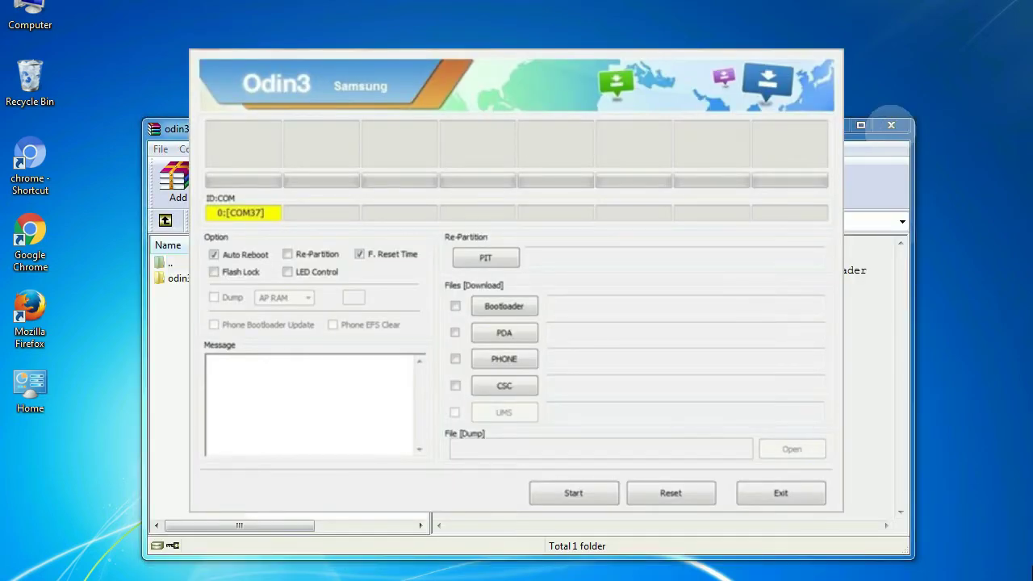
Close the WinRAR window behind Odin3 while the MODEM partition flashes
click(891, 125)
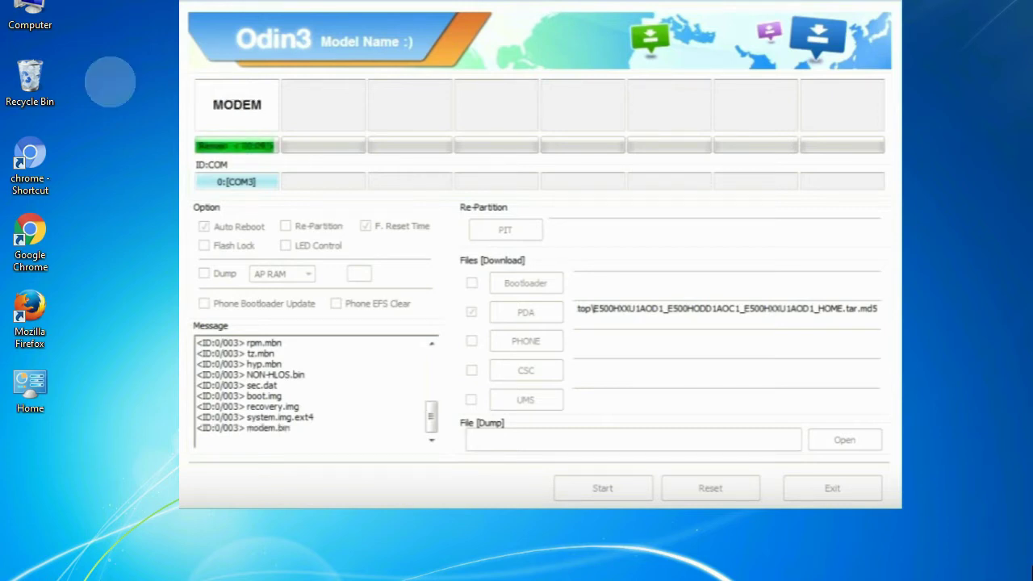
Close the Odin3 flashing window, leaving the Odin archive on the desktop
click(30, 76)
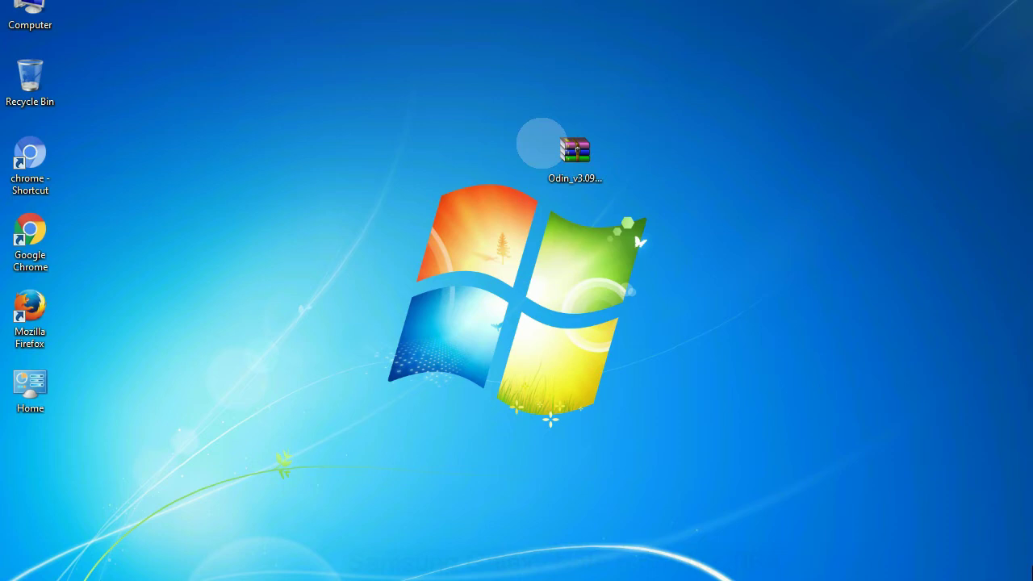
Extract Odin_v3.09.zip onto the desktop with WinRAR's Extract Here
click(571, 145)
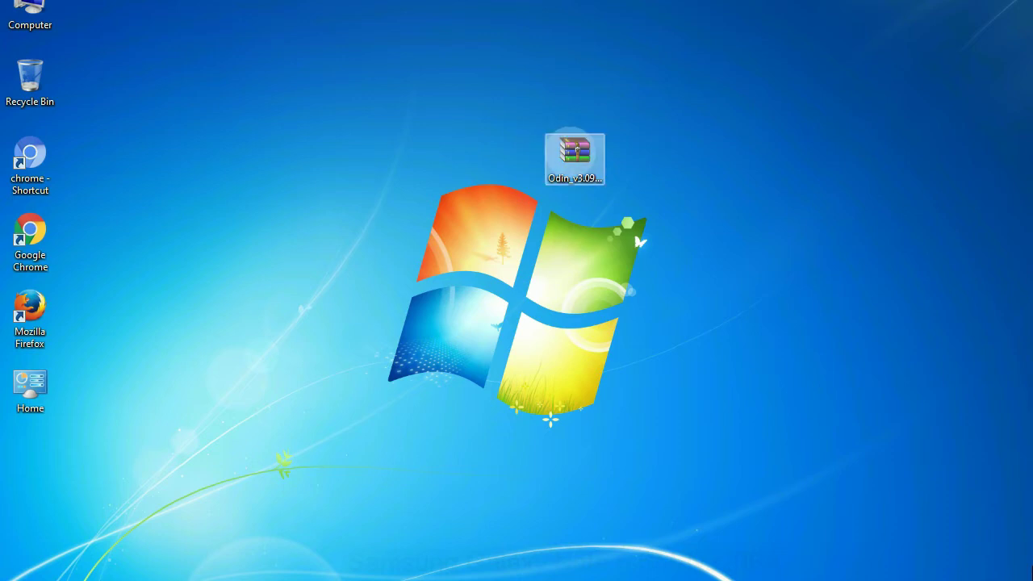
right_click(571, 150)
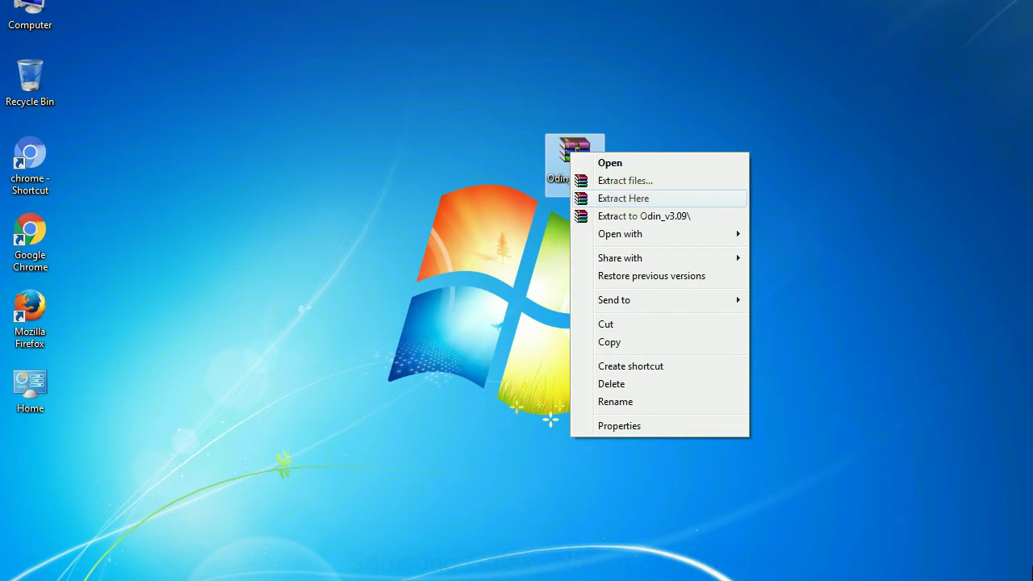
click(623, 198)
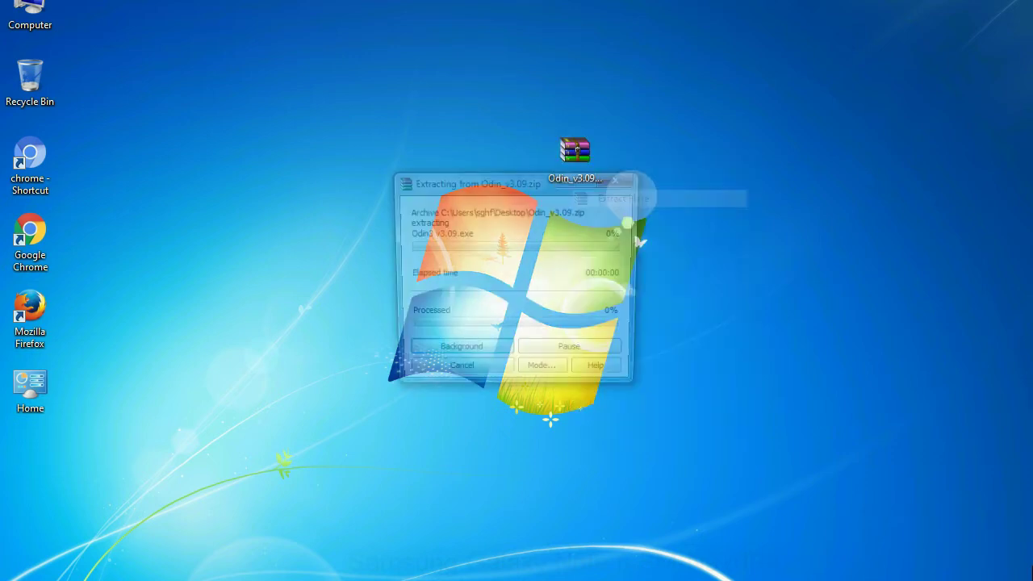
Run Odin3 v3.09.exe as administrator from the extracted Odin_v3.09 folder
double_click(447, 157)
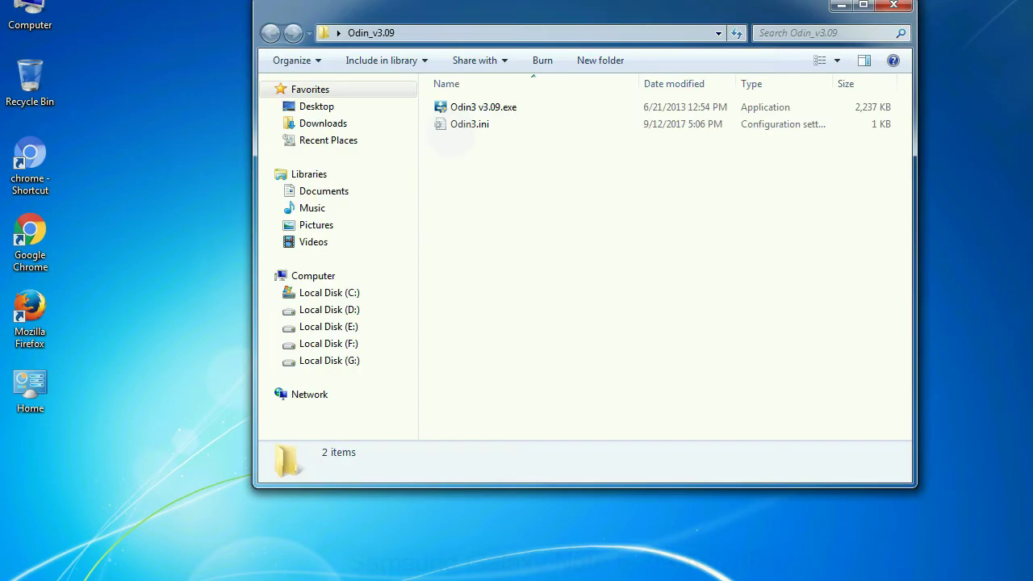
right_click(468, 109)
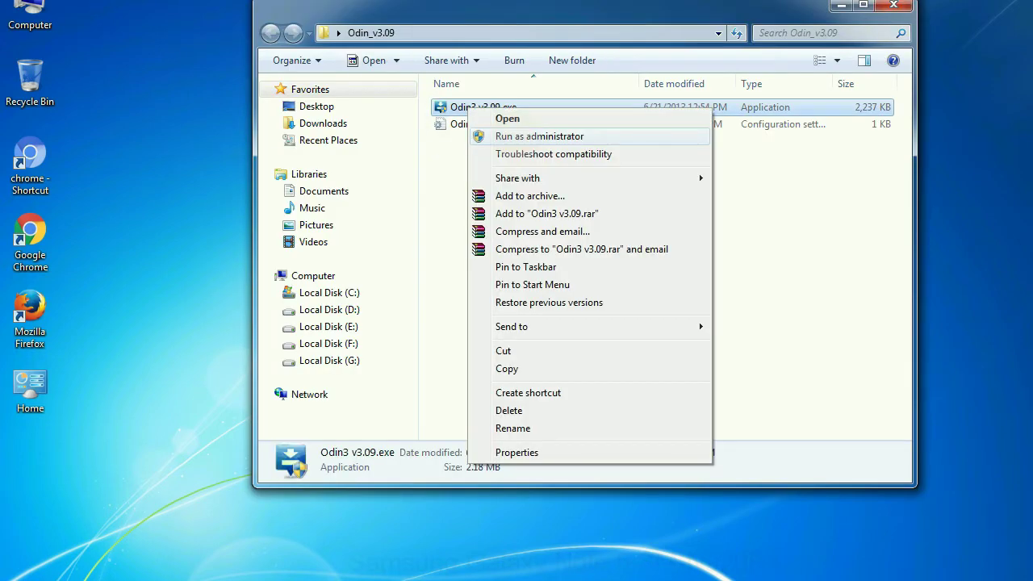
click(539, 136)
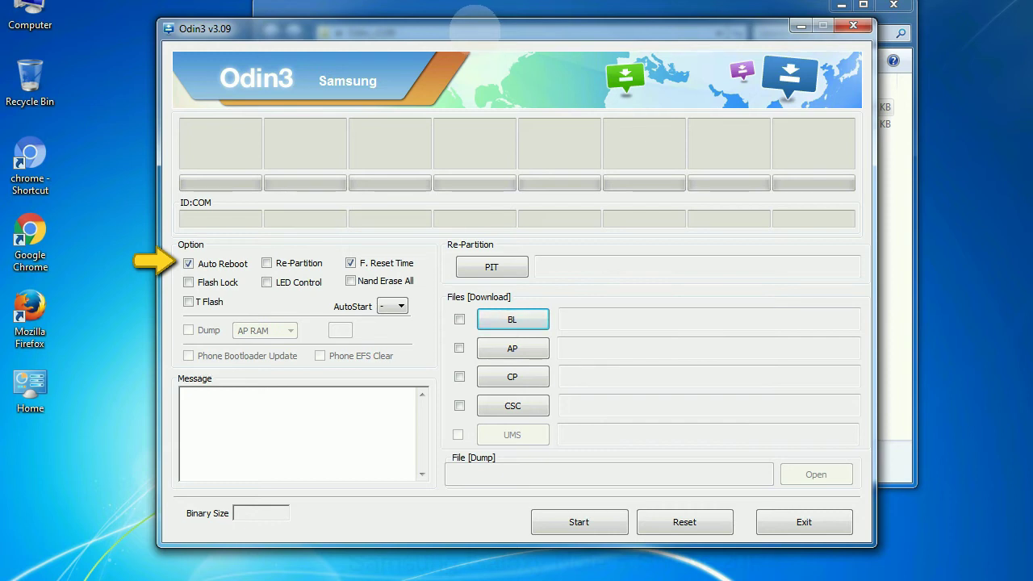
Drag the Odin3 v3.09 window slightly up and to the right
drag(476, 29, 517, 5)
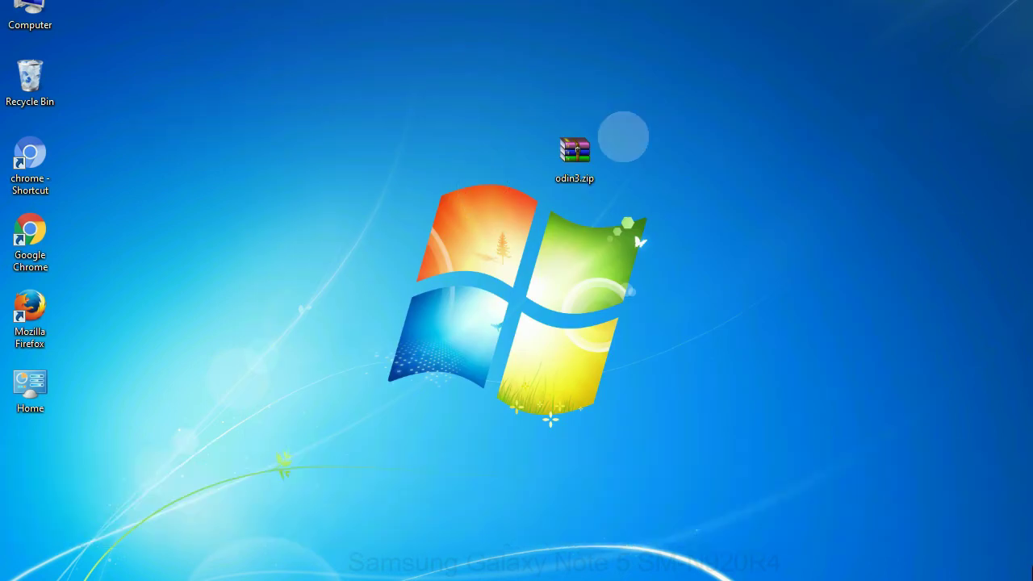
click(562, 147)
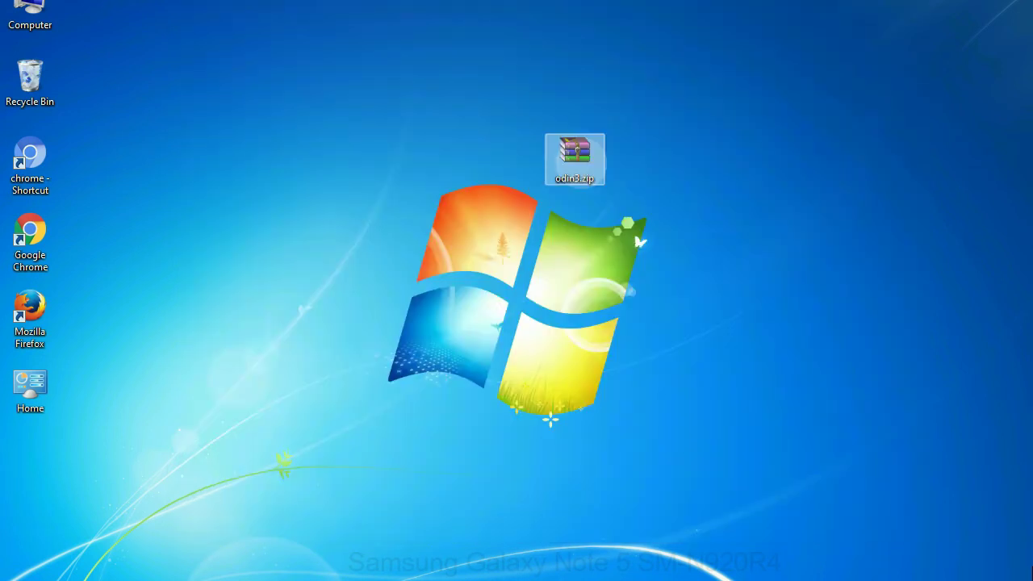
click(645, 152)
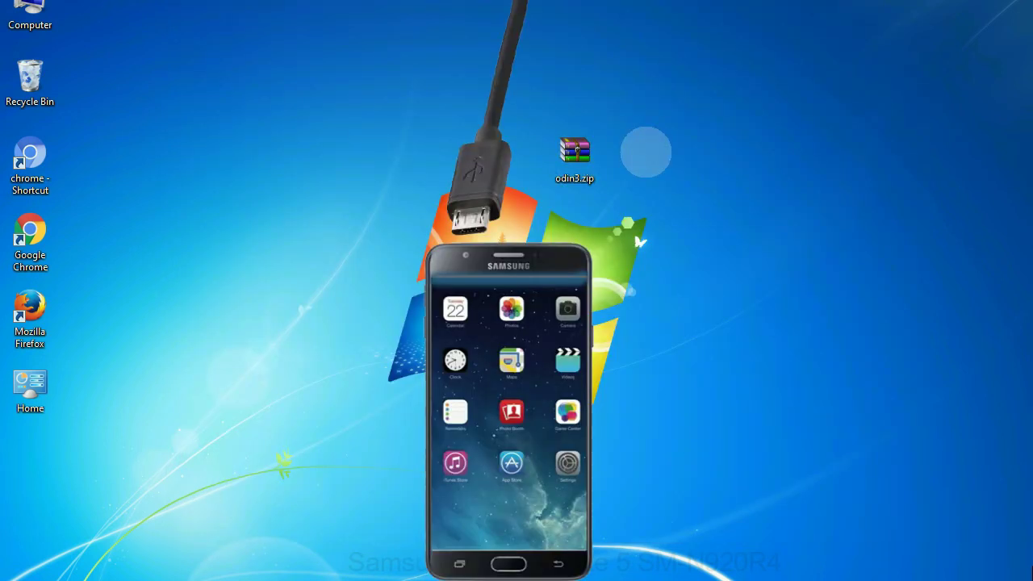
click(529, 192)
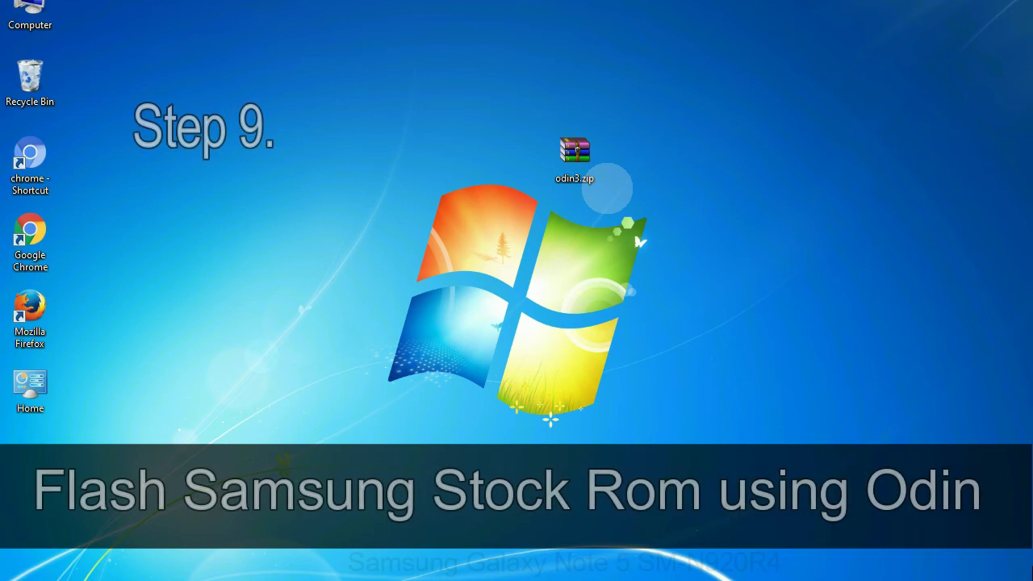
click(597, 162)
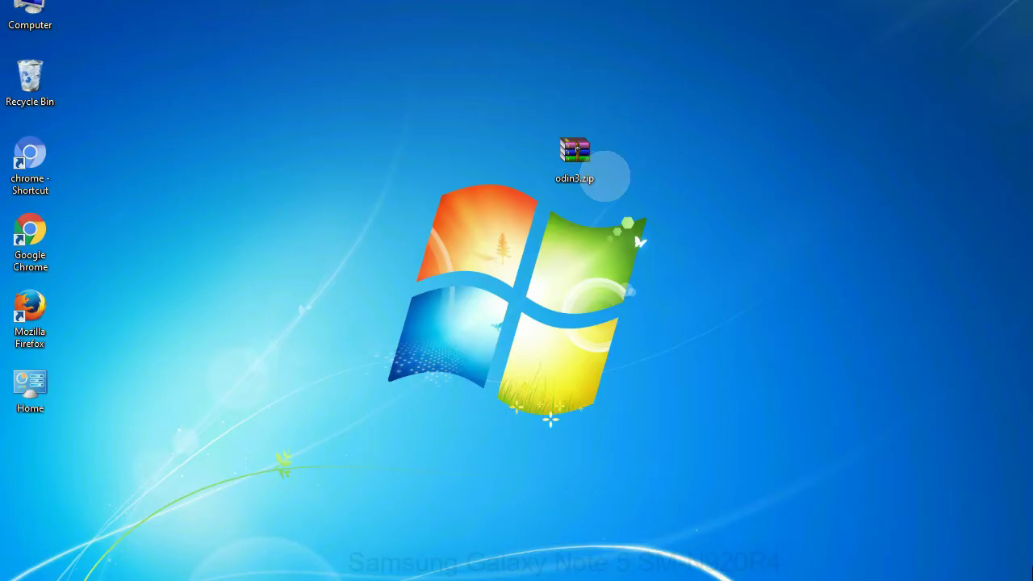
click(596, 161)
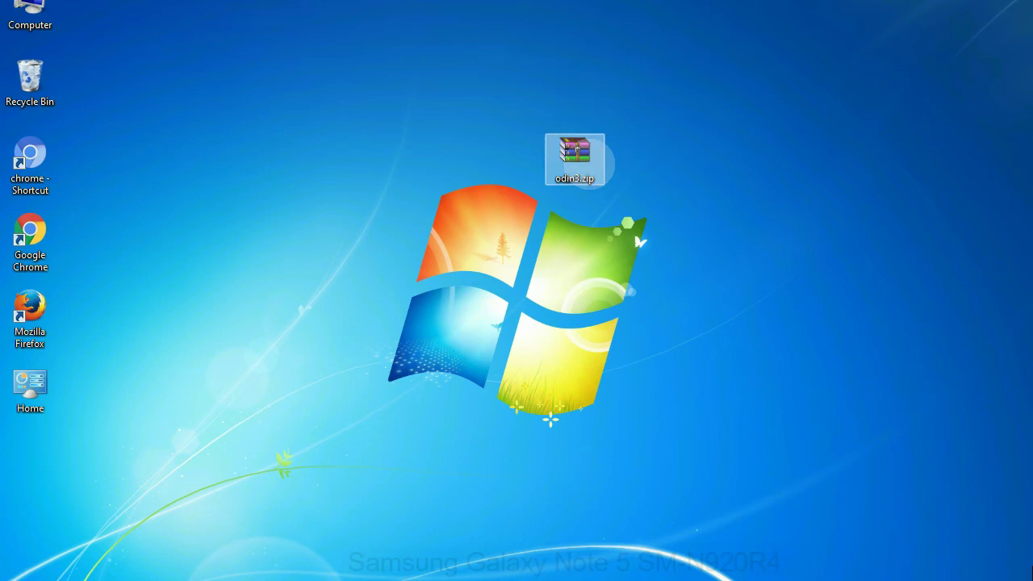
click(614, 169)
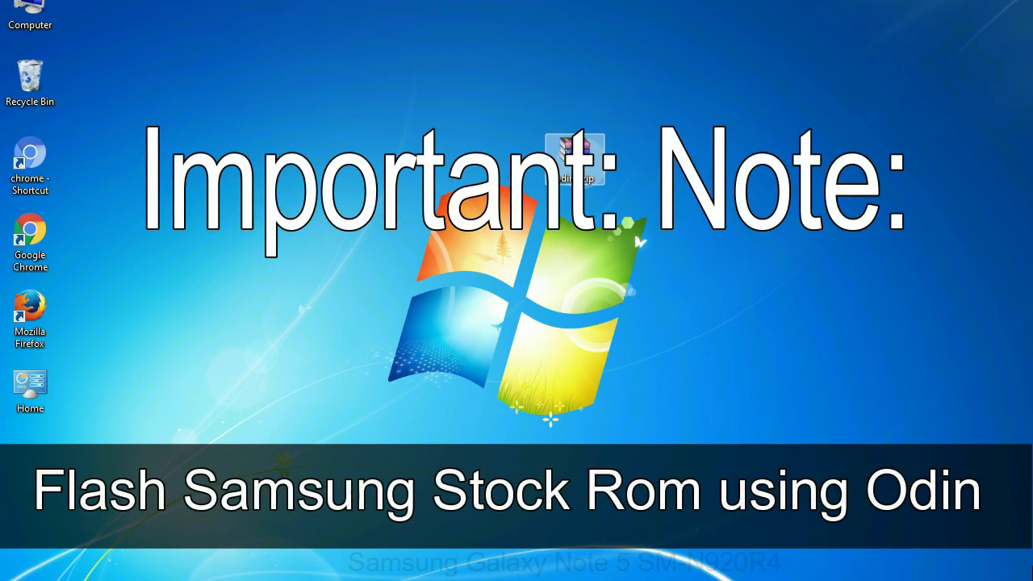
click(645, 151)
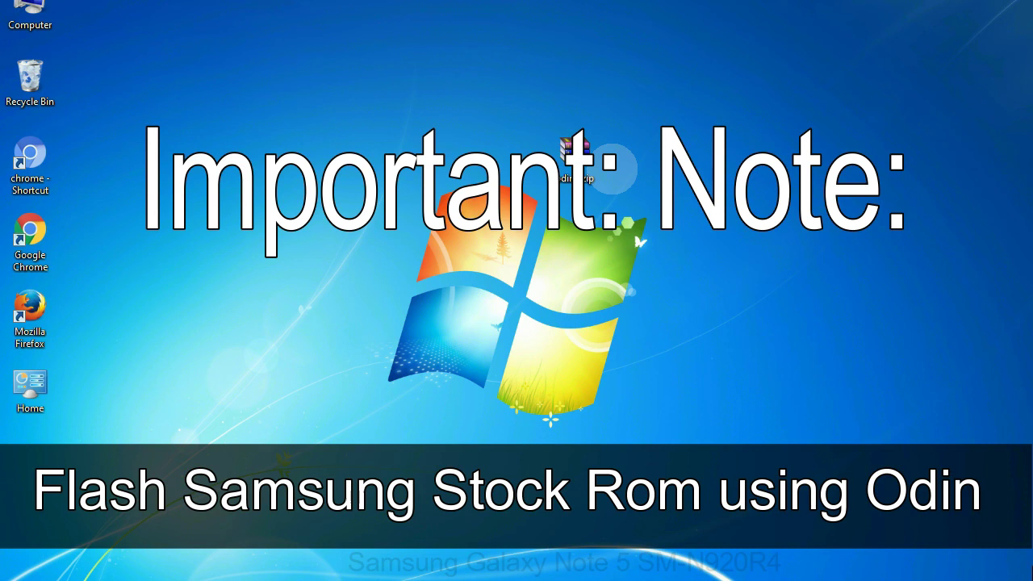
click(599, 161)
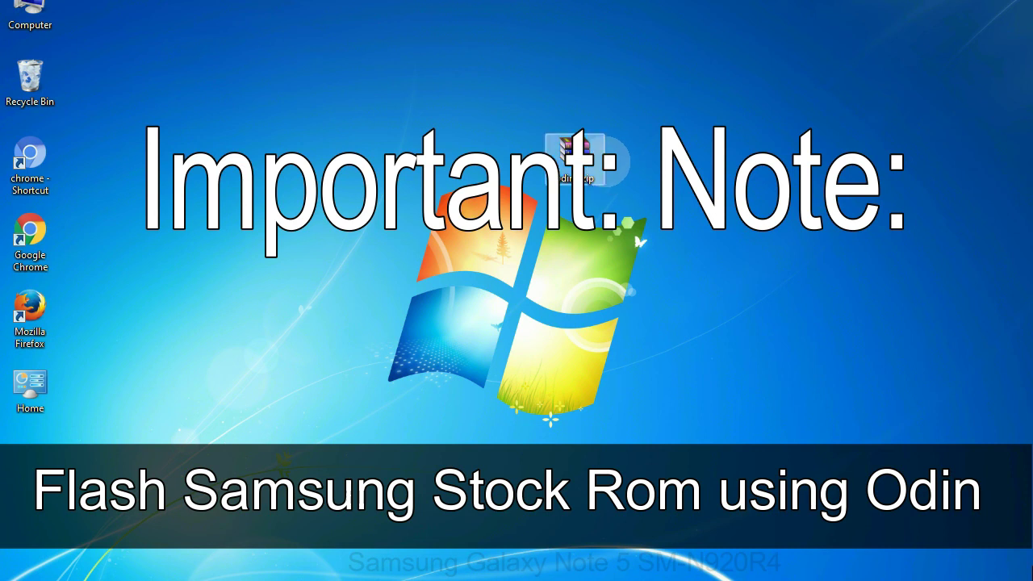